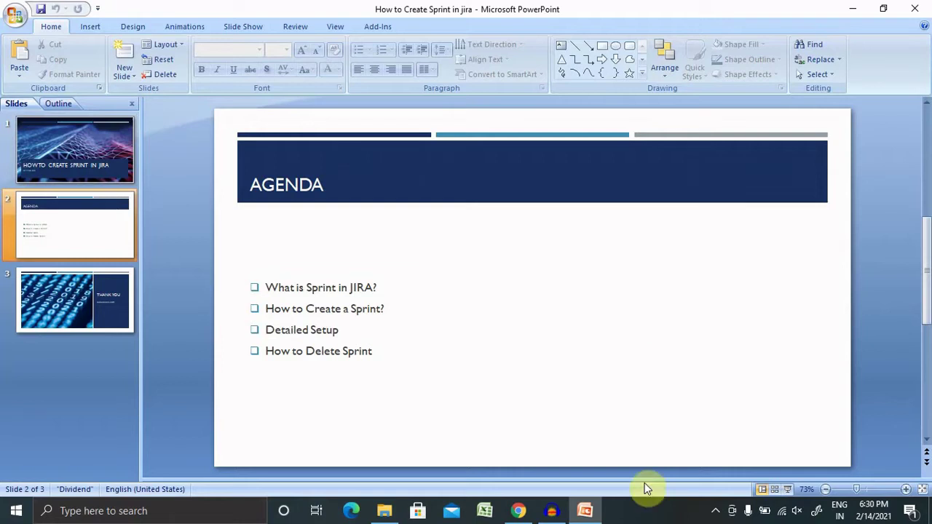
# Step: Switch to Chrome and open Jira Demo Project 2's JDP2 board
pyautogui.click(518, 511)
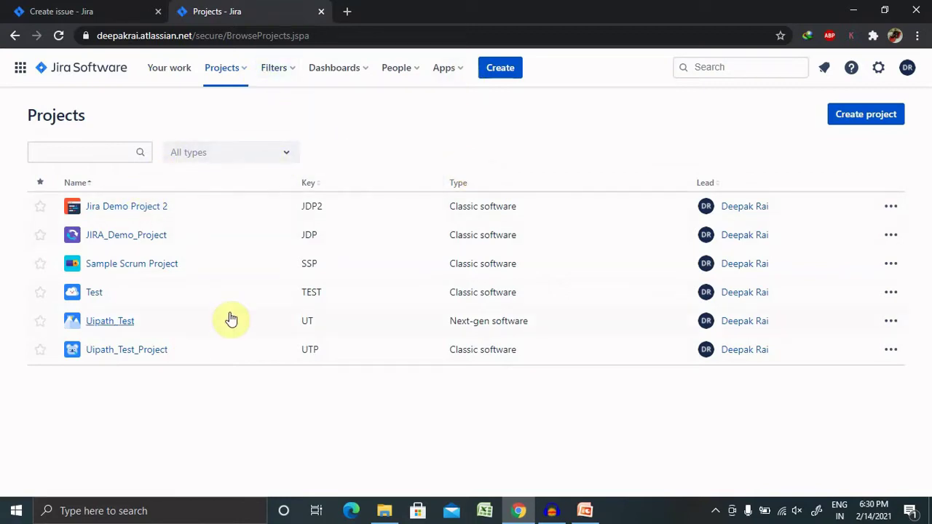
pyautogui.click(149, 209)
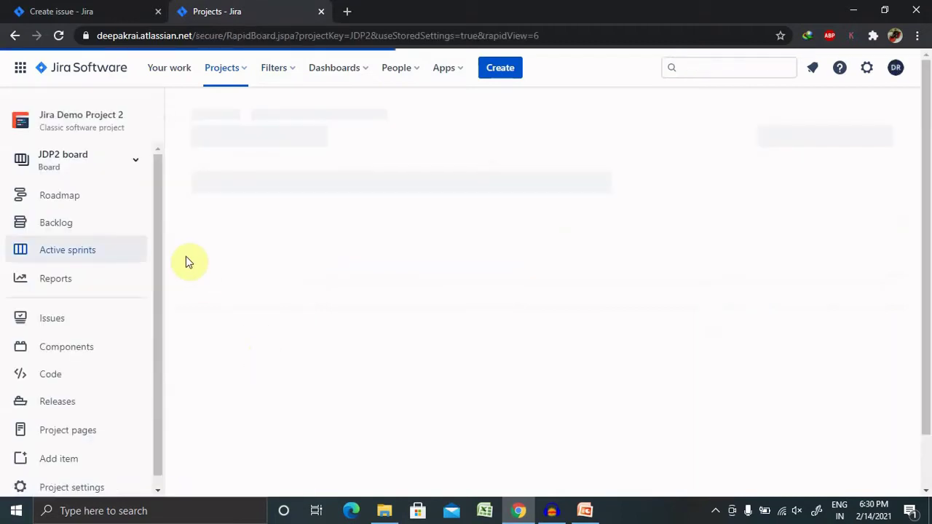
# Step: On the JDP2 backlog, create TEST Sprint 4 and expand TEST Sprint 2
pyautogui.click(83, 226)
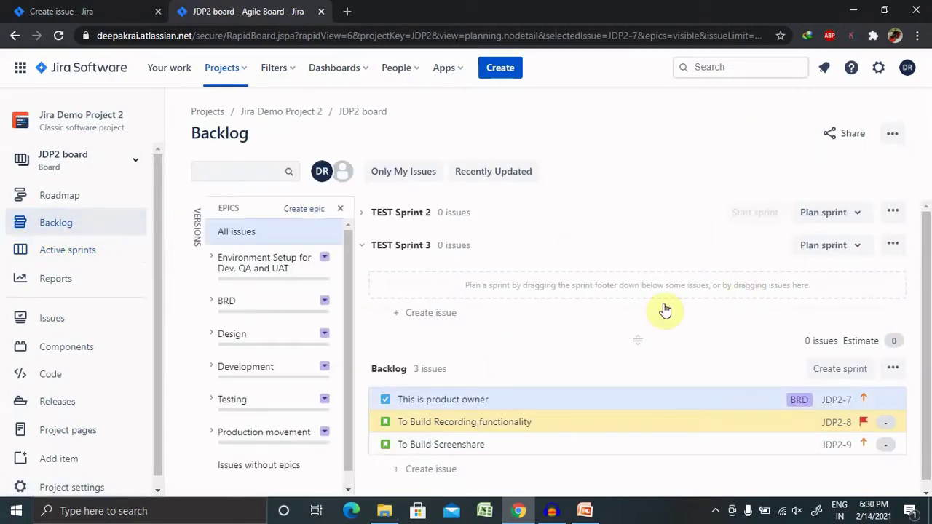
pyautogui.click(843, 375)
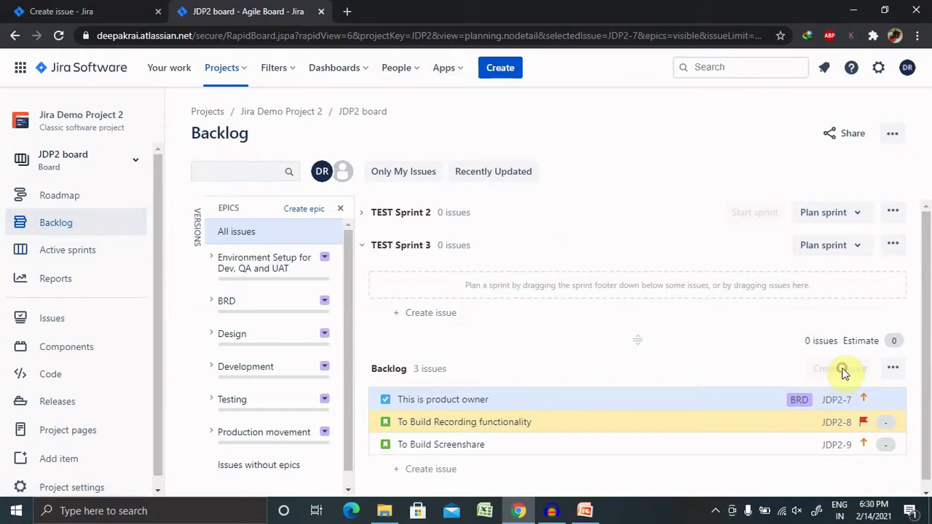
pyautogui.click(600, 362)
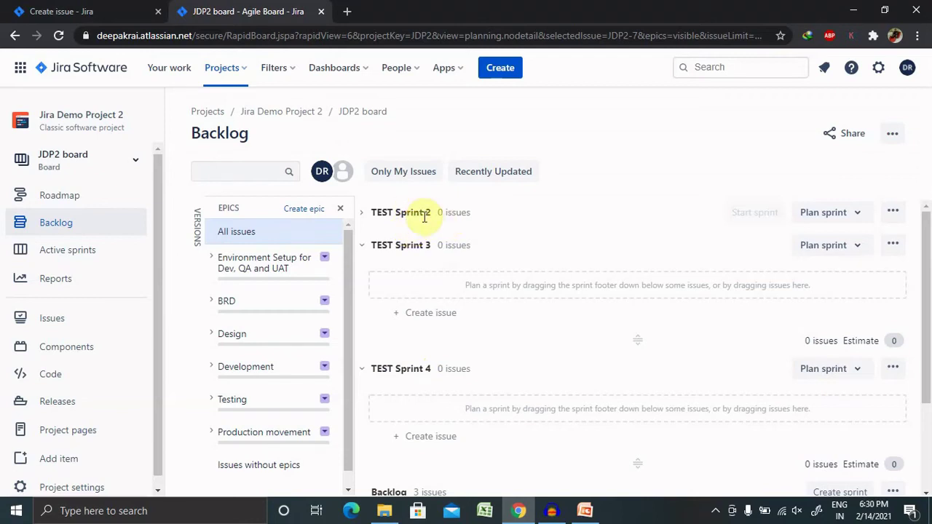
pyautogui.click(362, 213)
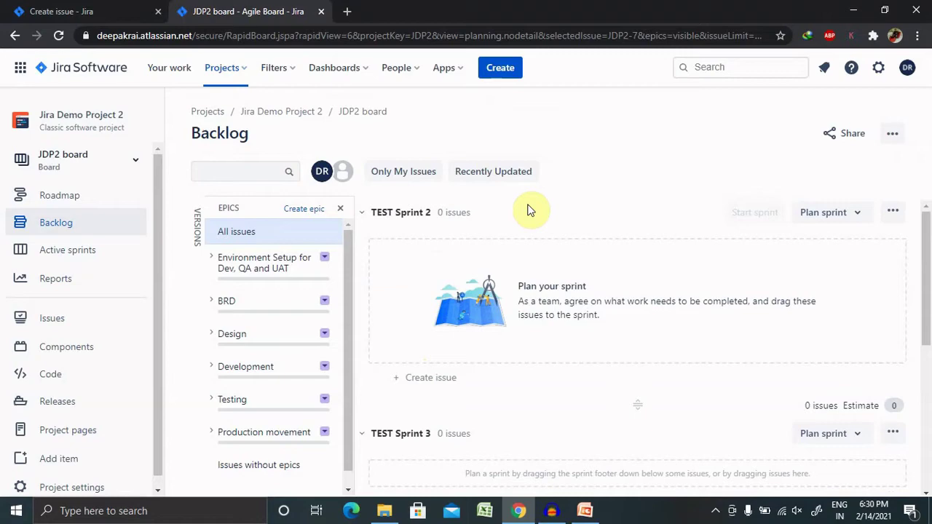
# Step: Rename TEST Sprint 2 to 'This i14 feb to 27th' through Edit sprint and update it
pyautogui.click(892, 213)
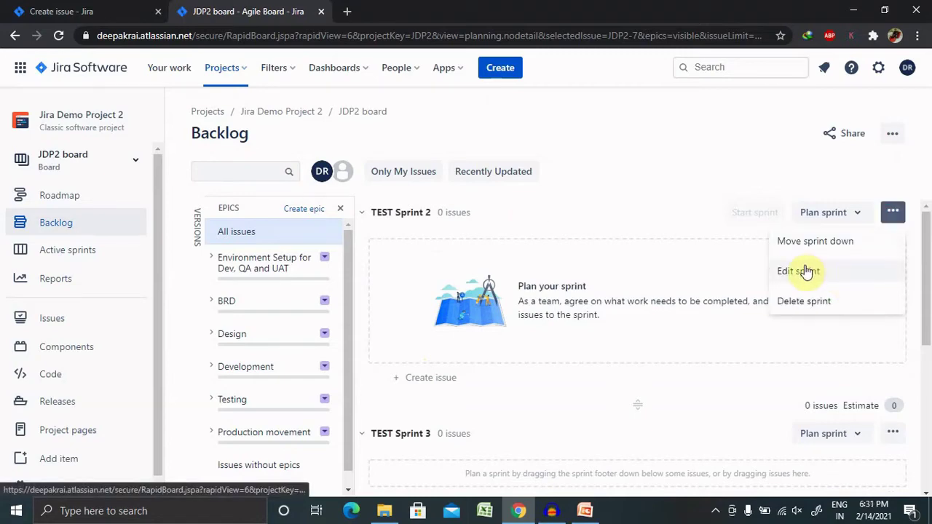
pyautogui.click(805, 271)
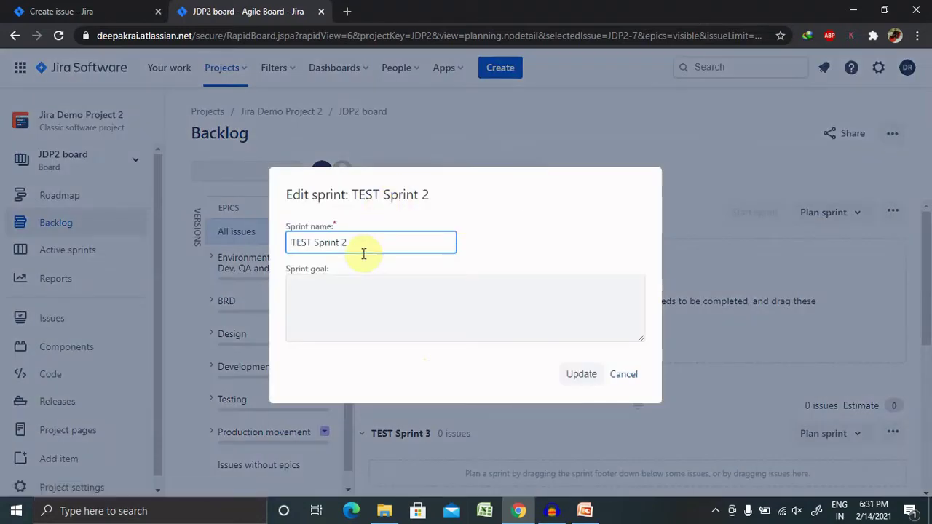
pyautogui.moveTo(354, 236); pyautogui.dragTo(182, 213)
pyautogui.write('Th')
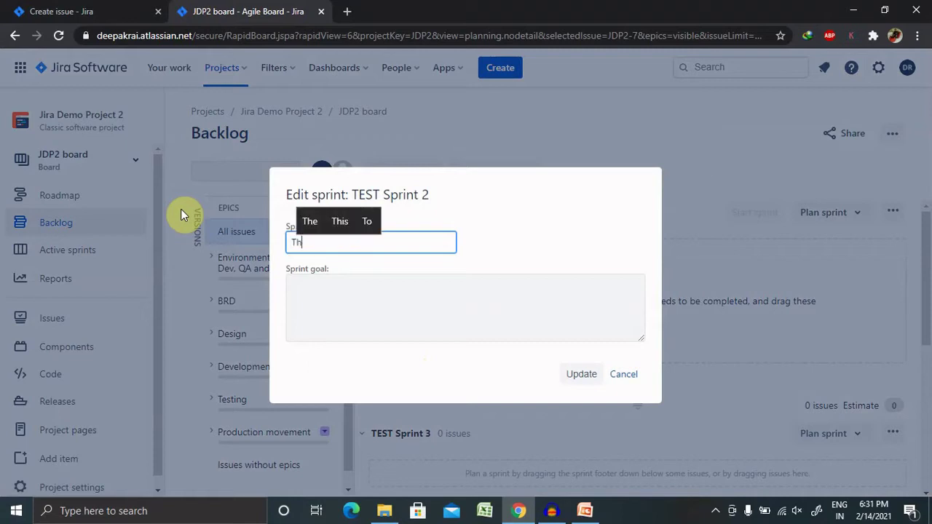
pyautogui.write('i s')
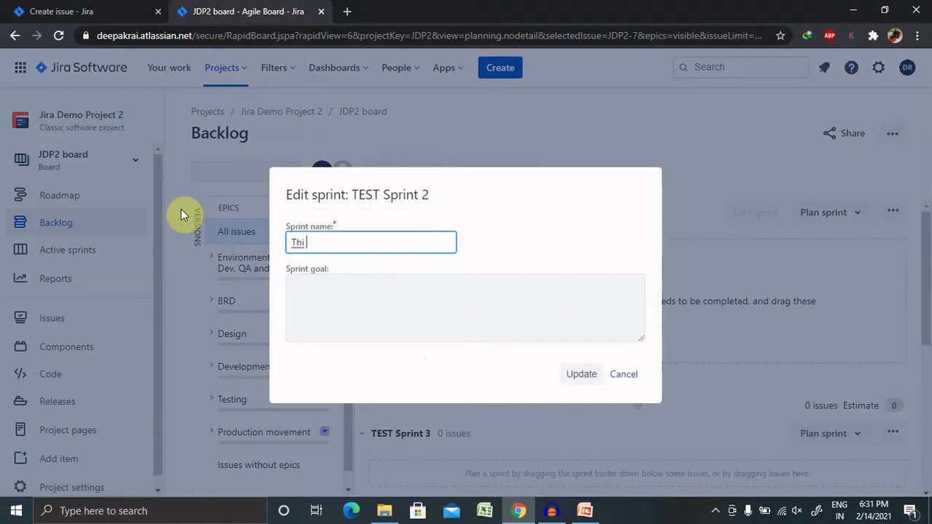
pyautogui.press('BackSpace')
pyautogui.write('s i')
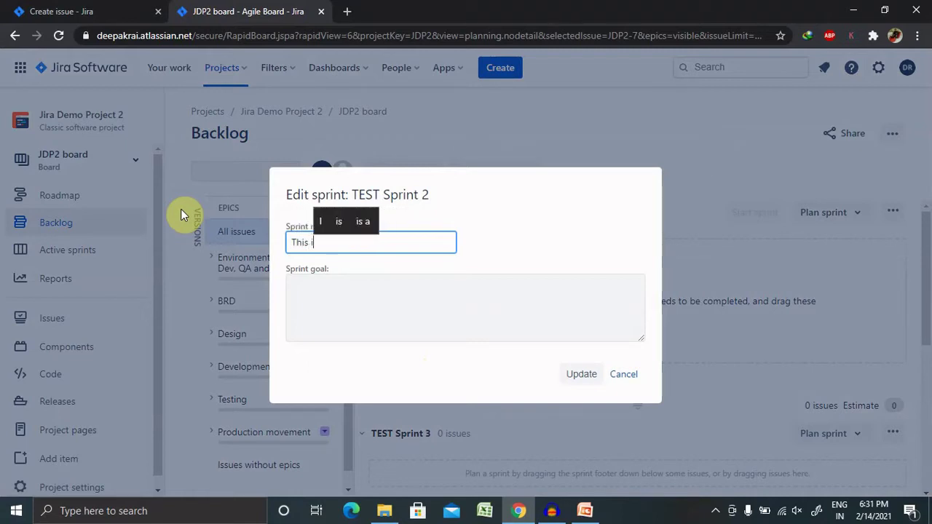
pyautogui.write('14')
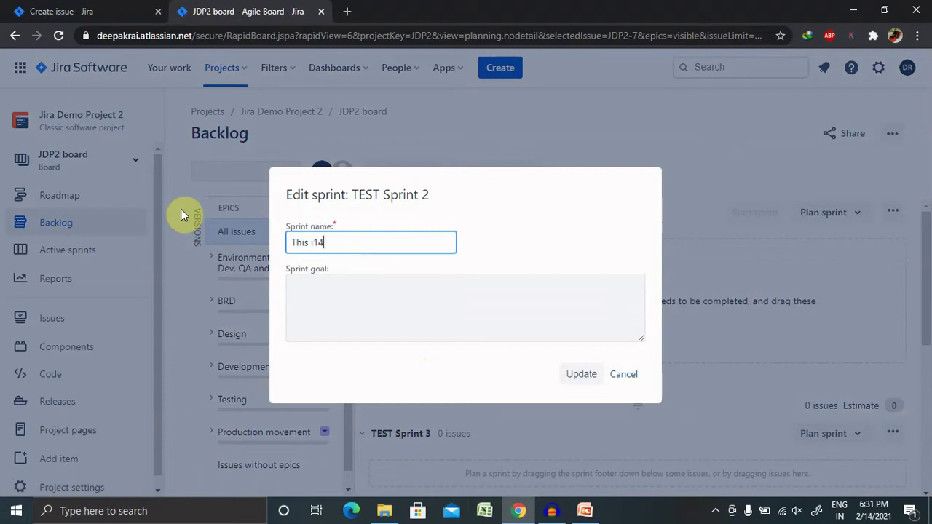
pyautogui.write(' fe')
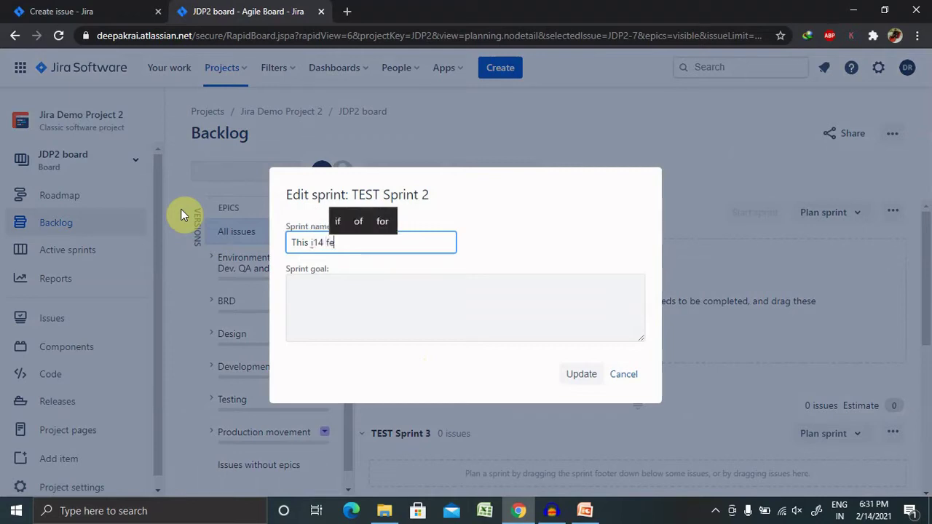
pyautogui.write('b to 2')
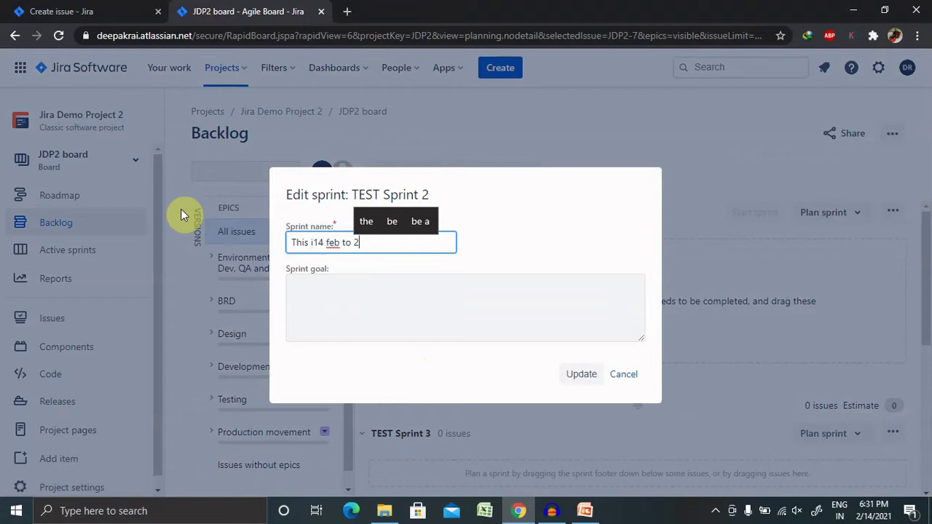
pyautogui.write('7th')
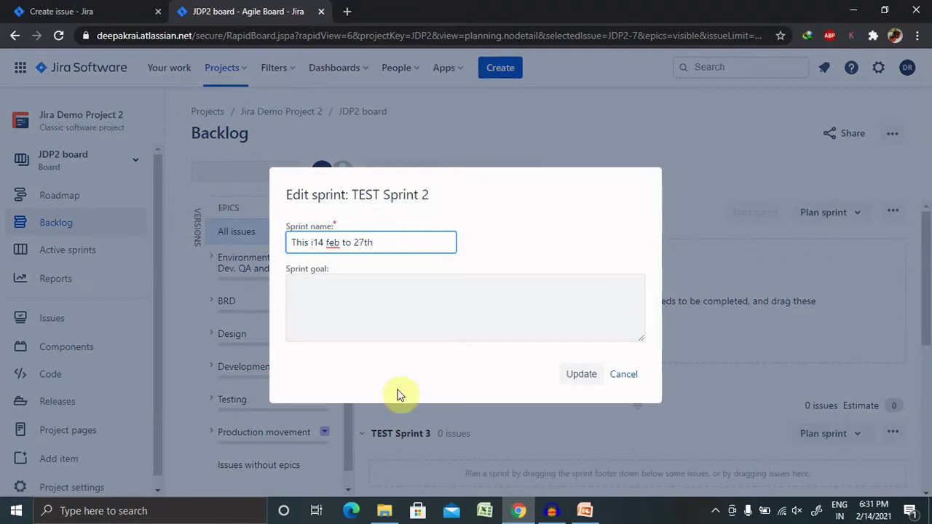
pyautogui.click(474, 315)
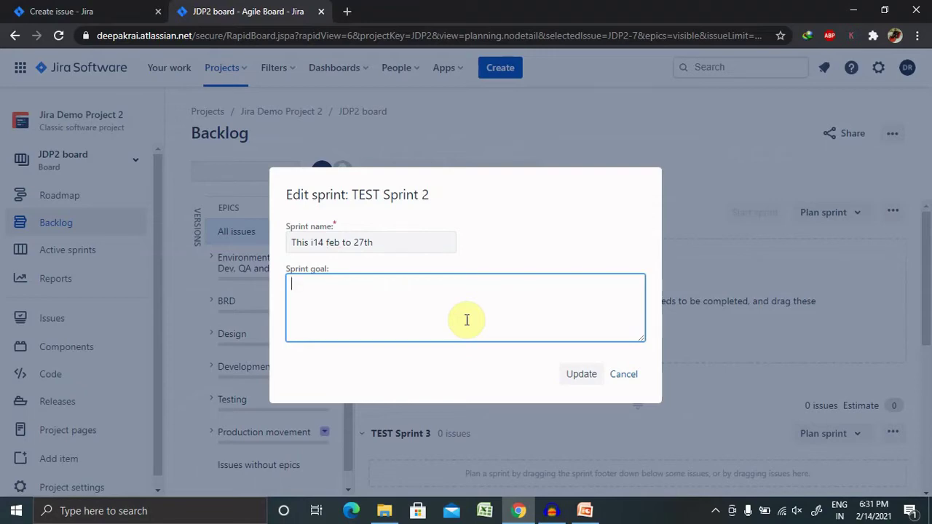
pyautogui.click(577, 376)
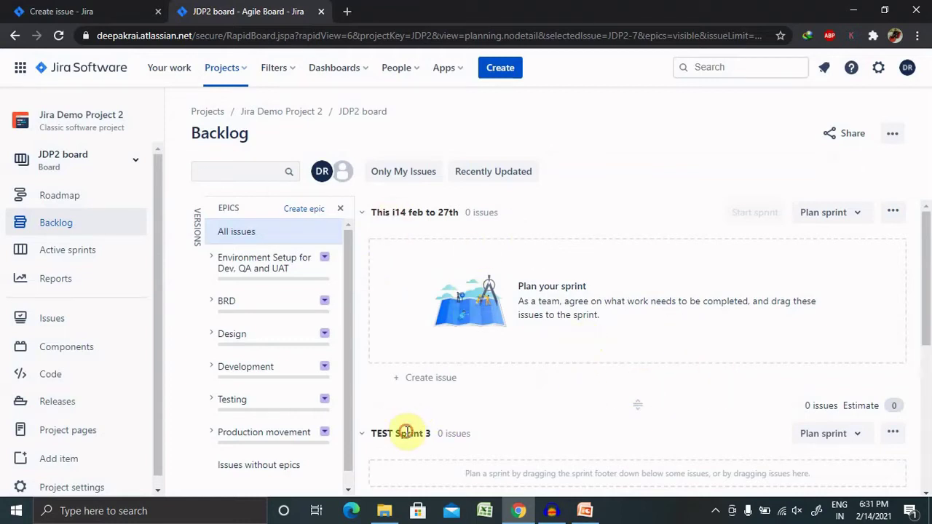
pyautogui.click(892, 433)
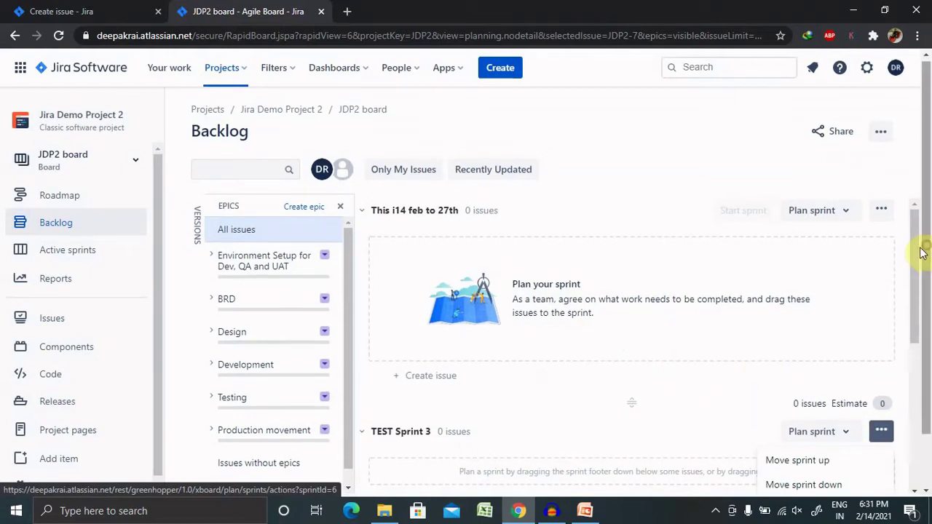
pyautogui.moveTo(924, 248); pyautogui.dragTo(926, 318)
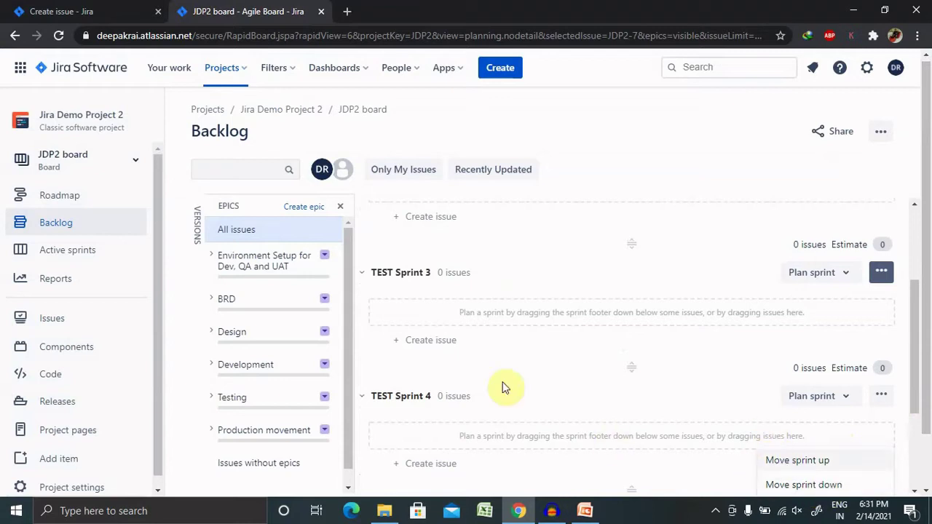
pyautogui.click(474, 406)
pyautogui.moveTo(925, 333); pyautogui.dragTo(926, 379)
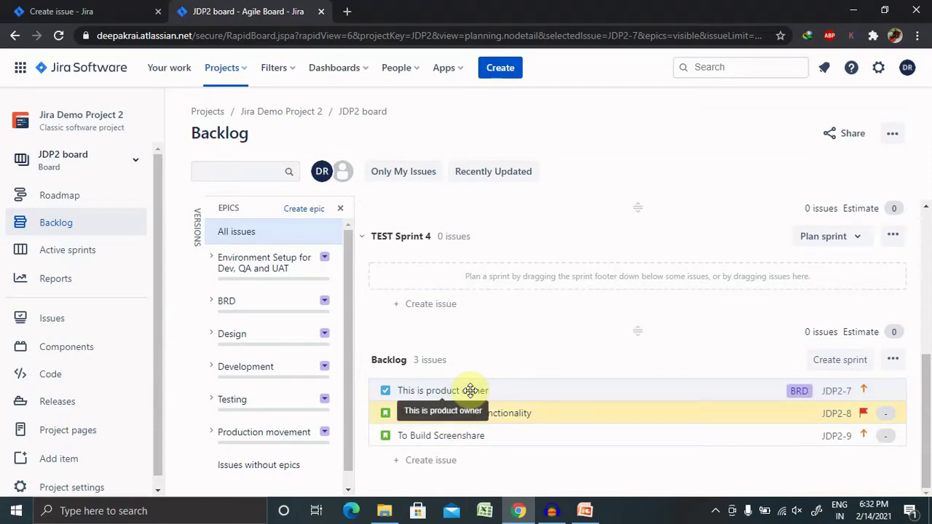
# Step: Move JDP2-7 'This is product owner' into the 'This i14 feb to 27th' sprint and start a new story
pyautogui.moveTo(470, 391); pyautogui.dragTo(488, 275)
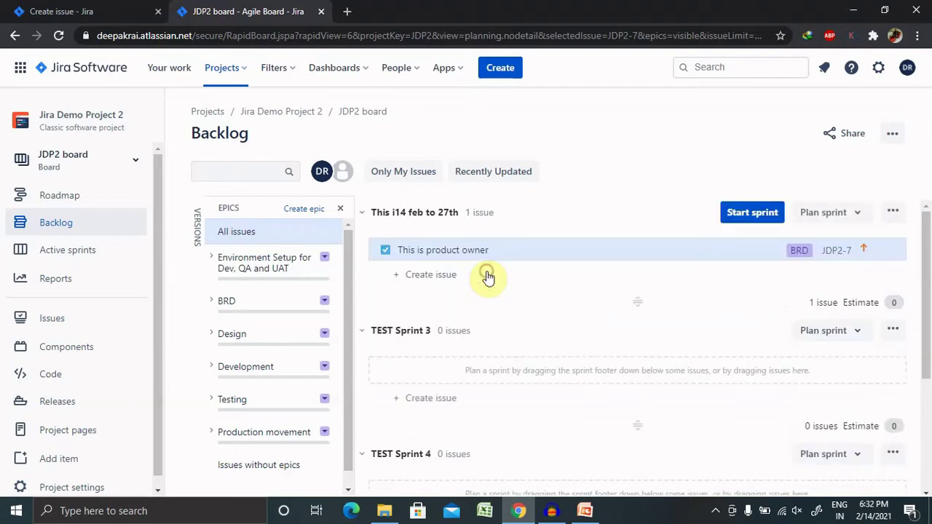
pyautogui.click(396, 277)
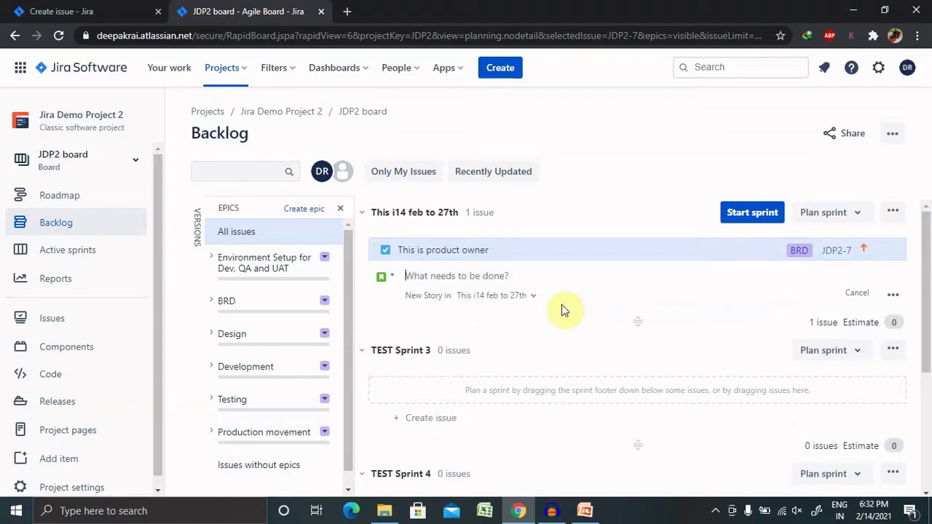
# Step: Cancel the new story from the full Create issue form, then show the first sprint's Plan sprint options
pyautogui.click(891, 295)
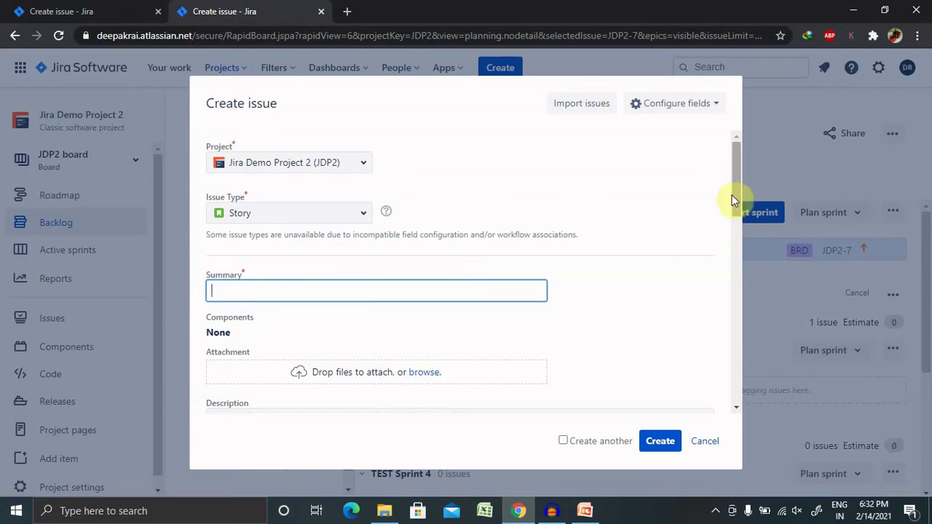
pyautogui.moveTo(738, 187); pyautogui.dragTo(726, 370)
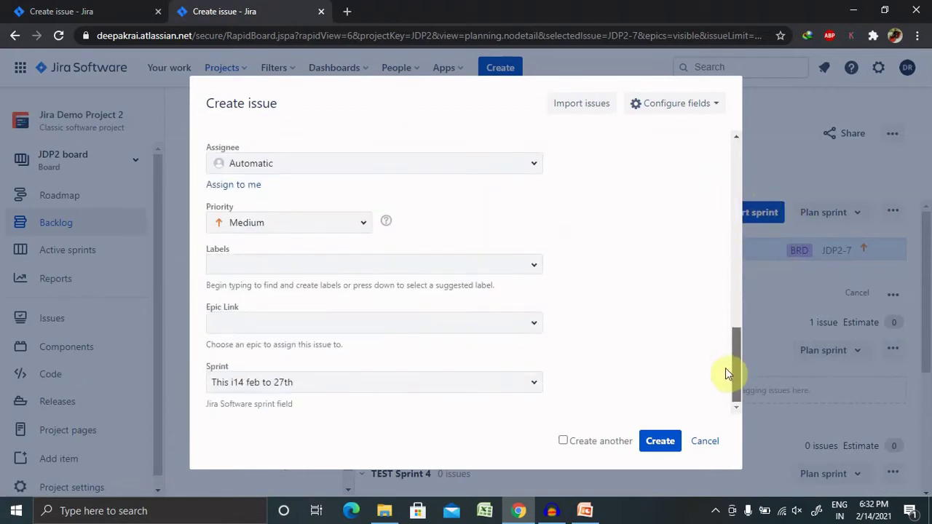
pyautogui.click(705, 442)
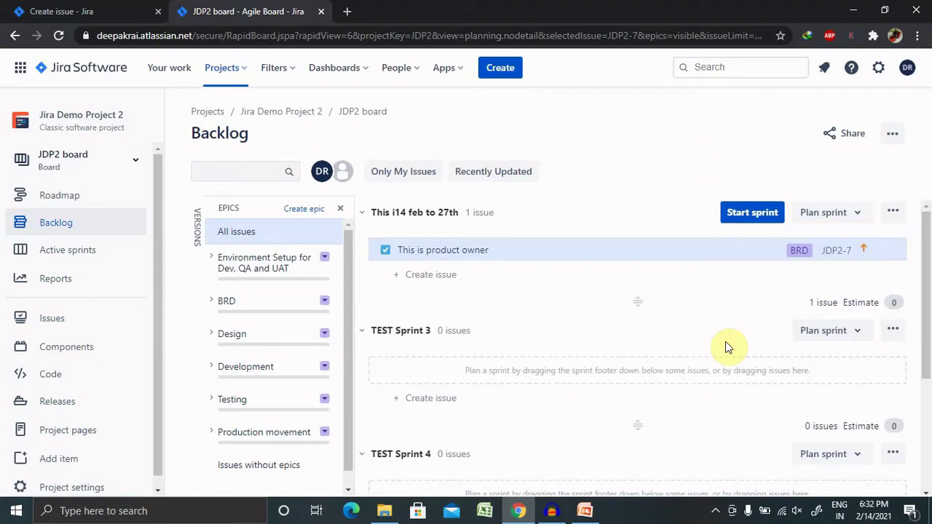
pyautogui.click(828, 222)
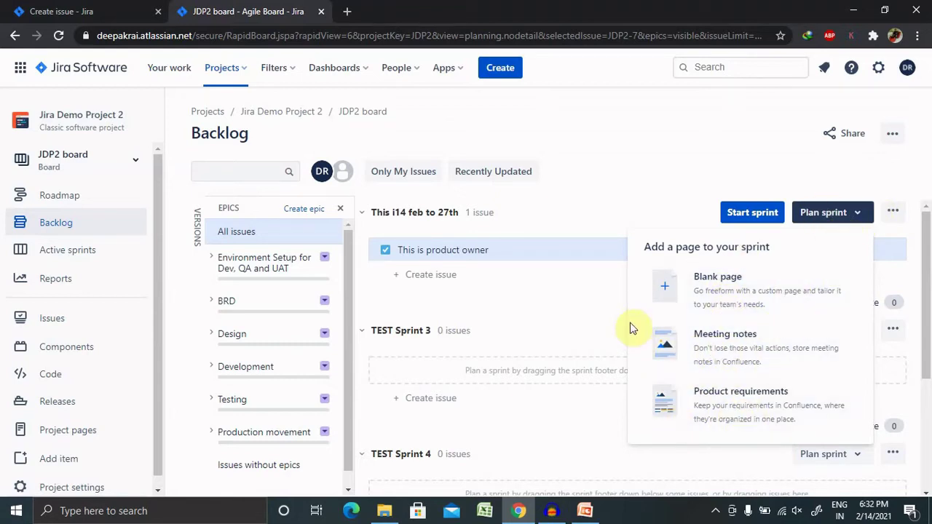
# Step: Start the 'This i14 feb to 27th' sprint from 14 Feb with its end date set to 21 Feb
pyautogui.click(542, 318)
pyautogui.click(753, 216)
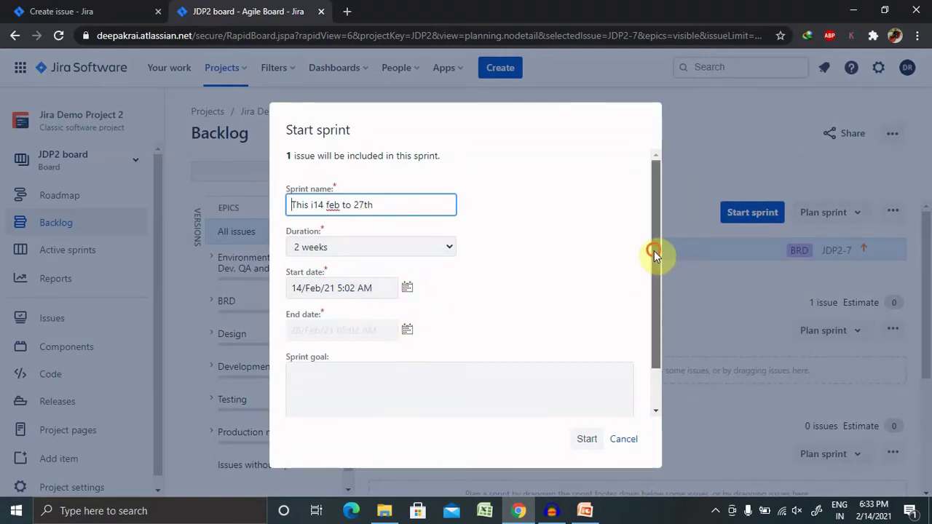
pyautogui.moveTo(655, 251); pyautogui.dragTo(666, 306)
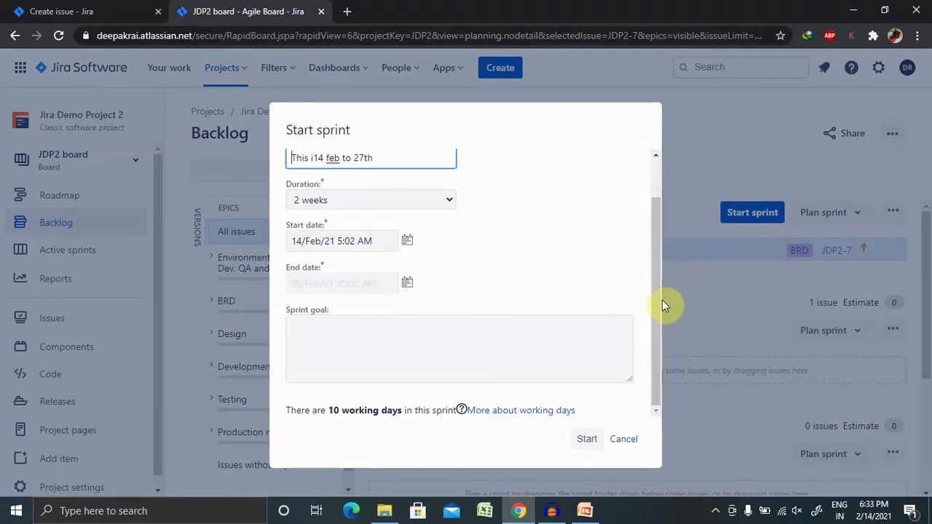
pyautogui.click(406, 286)
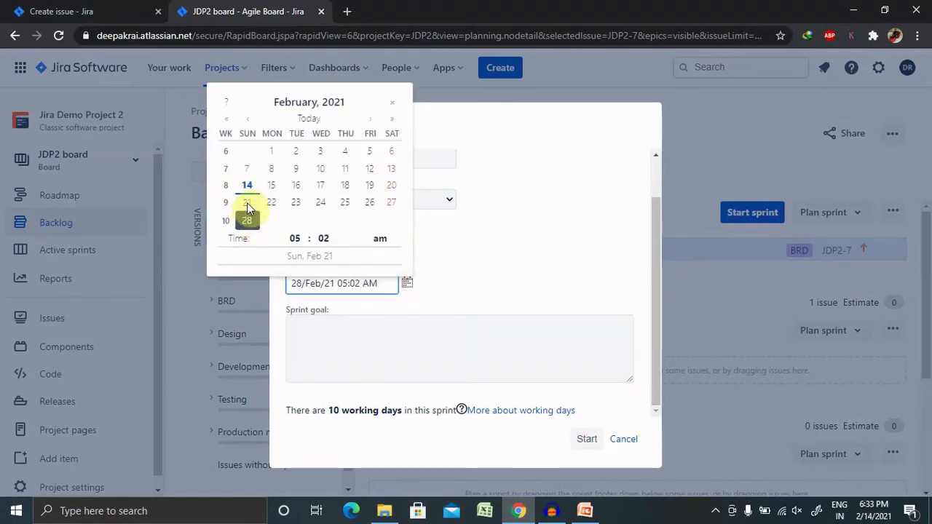
pyautogui.click(396, 203)
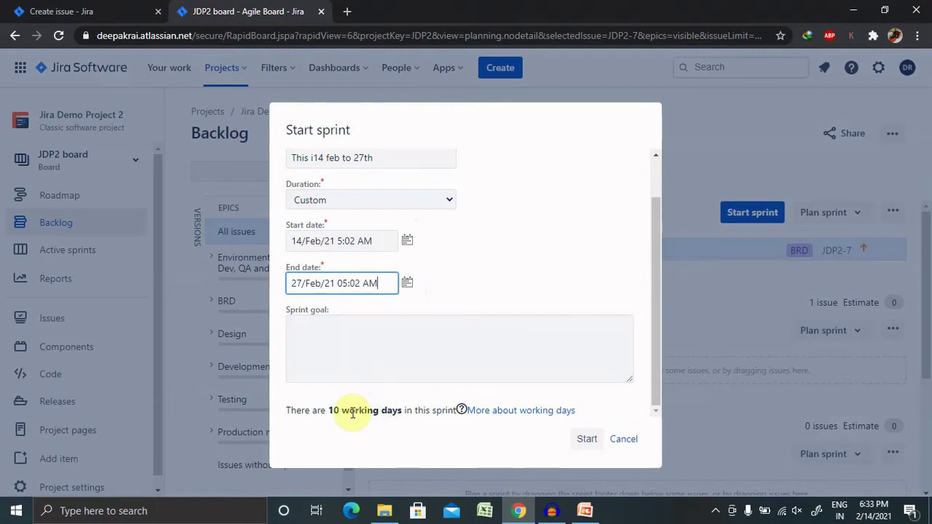
pyautogui.click(409, 284)
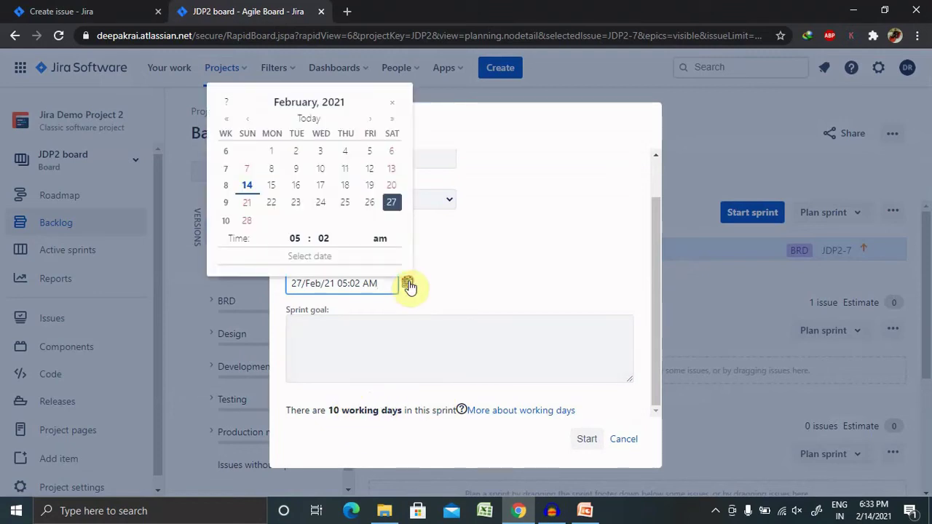
pyautogui.click(247, 203)
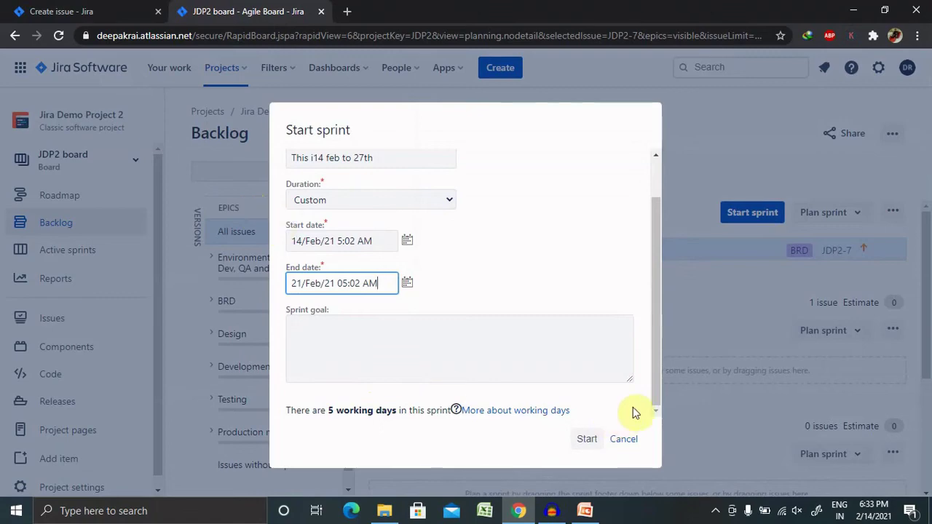
pyautogui.click(586, 441)
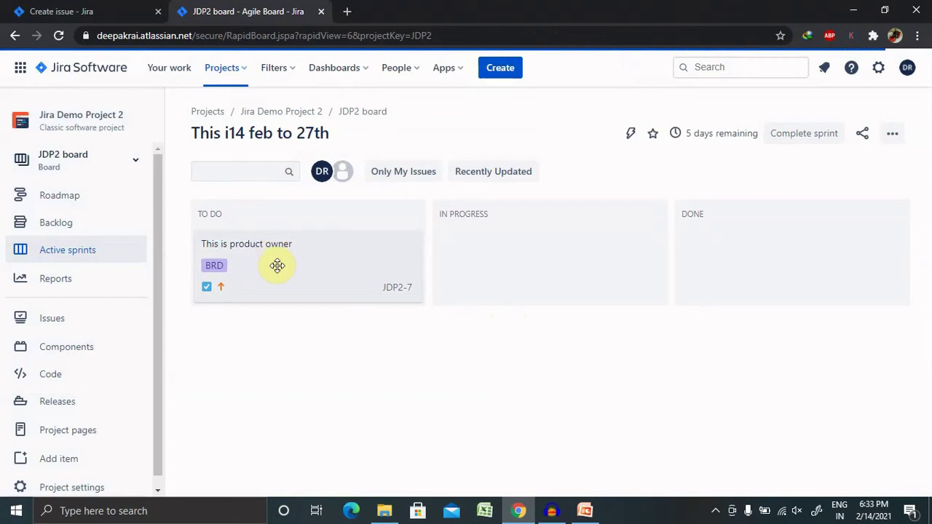
# Step: Drag the JDP2-7 card toward Done and back to To Do, then dismiss the board menu and Cortana
pyautogui.moveTo(296, 274); pyautogui.dragTo(314, 262)
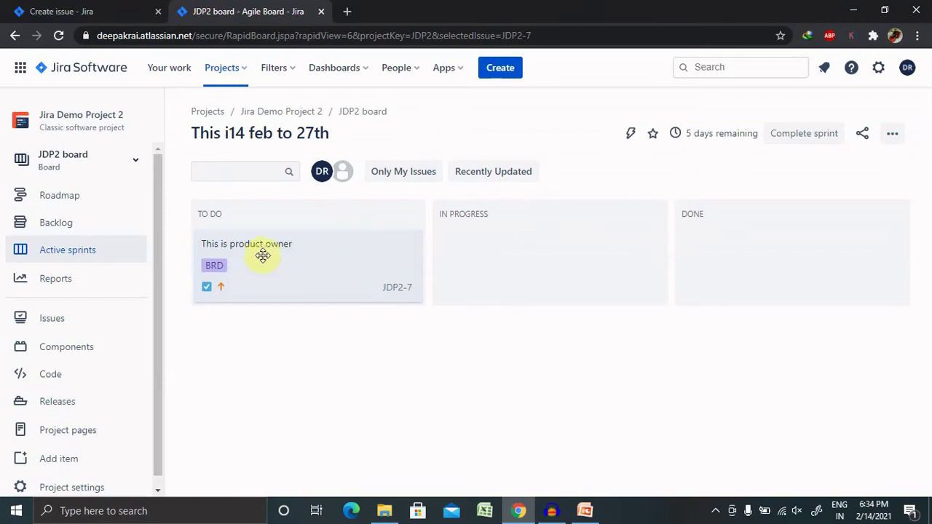
pyautogui.moveTo(254, 255)
pyautogui.mouseDown()
pyautogui.moveTo(578, 265)
pyautogui.moveTo(258, 249)
pyautogui.mouseUp()
pyautogui.click(894, 136)
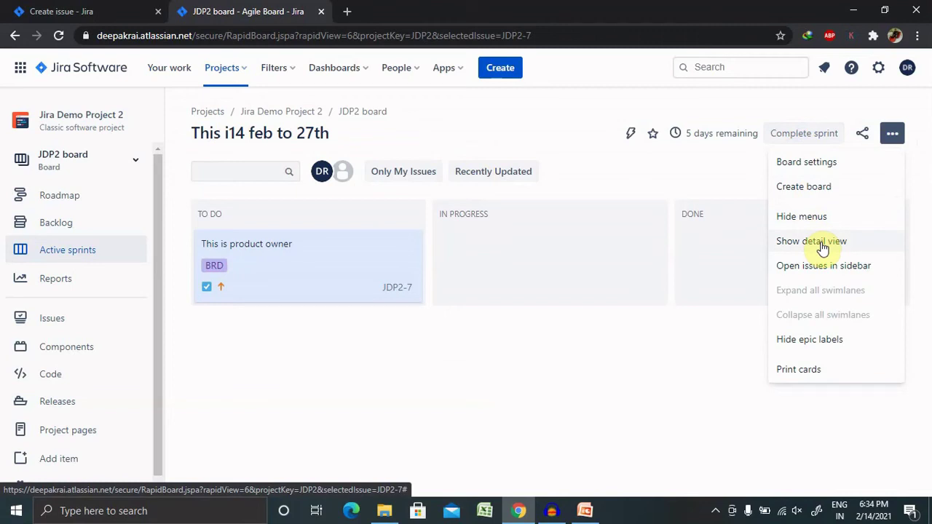
pyautogui.click(627, 387)
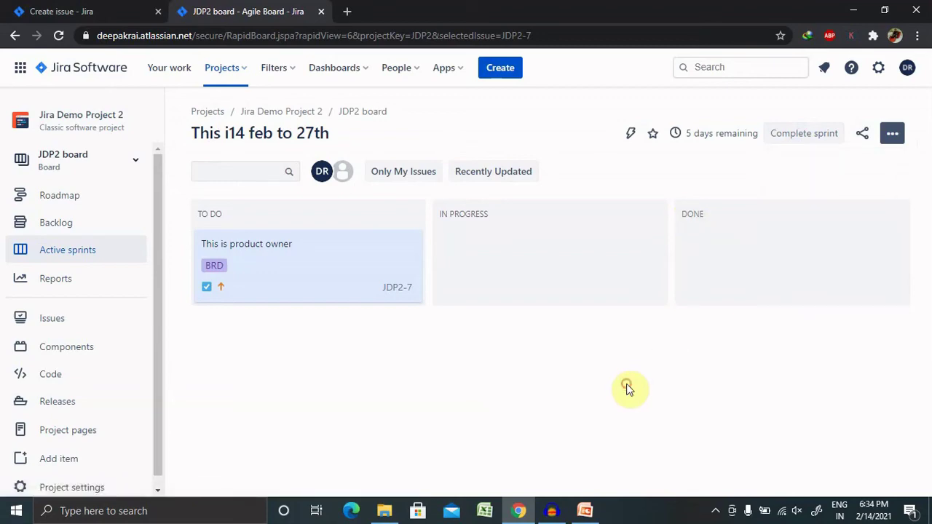
pyautogui.press('super+c')
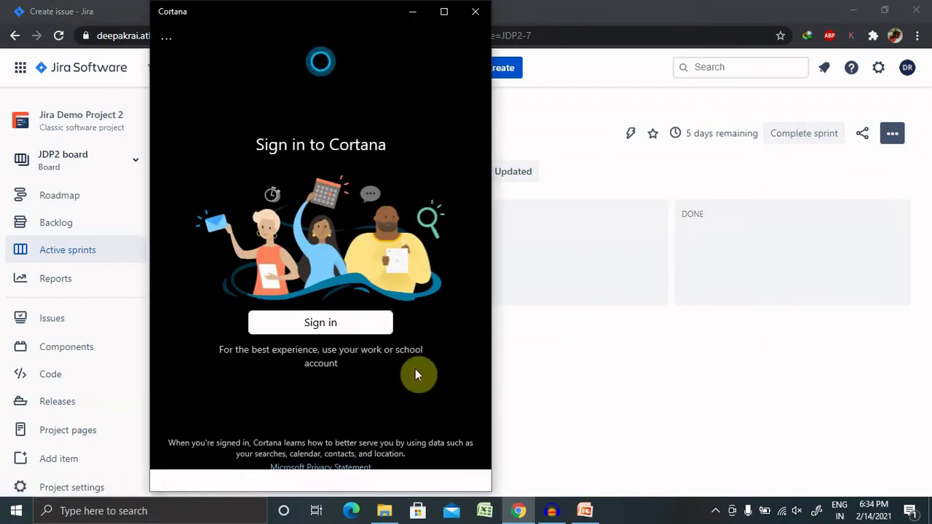
pyautogui.click(409, 14)
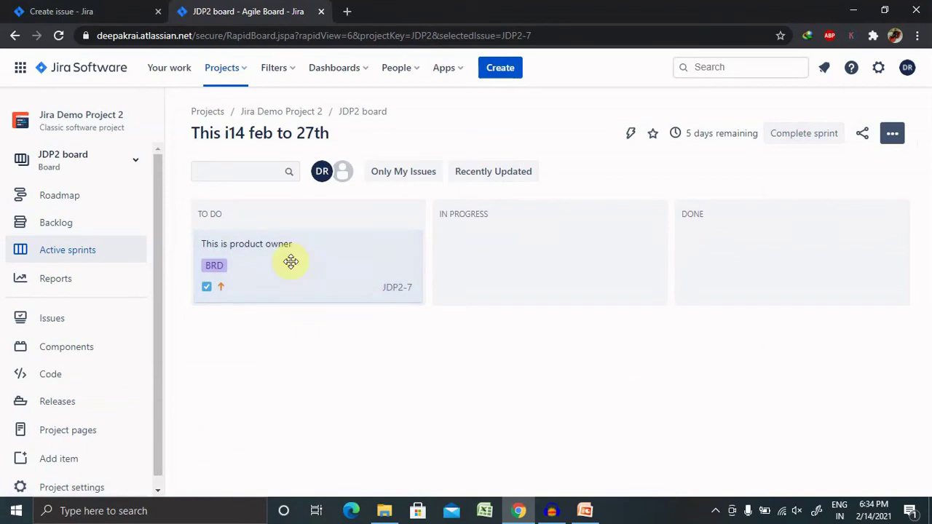
# Step: In the backlog, move JDP2-8 'To Build Recording functionality' into the active sprint and confirm
pyautogui.click(69, 224)
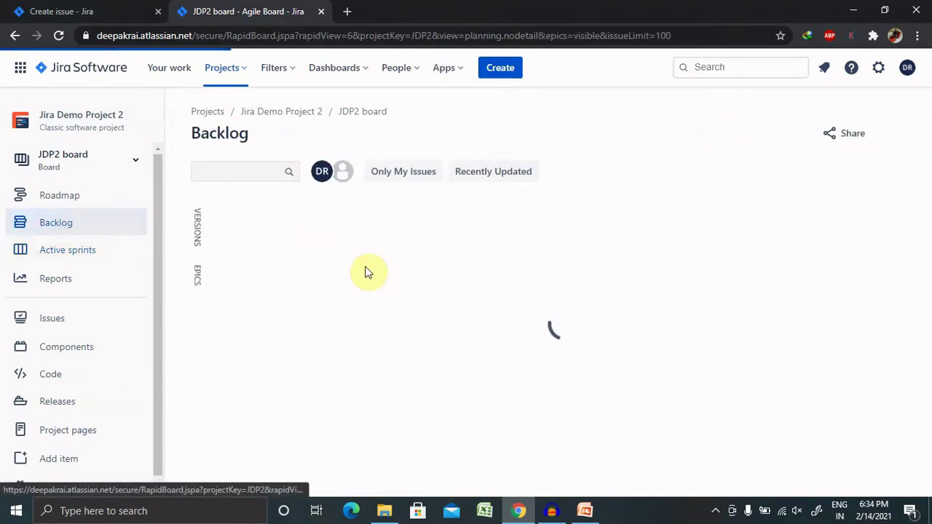
pyautogui.scroll(-2, 929, 312)
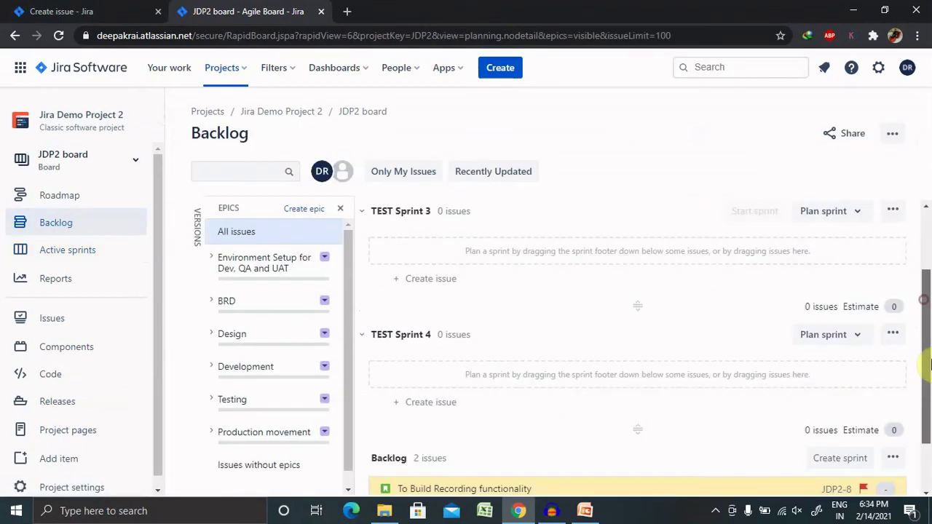
pyautogui.scroll(1, 929, 312)
pyautogui.scroll(-3, 930, 312)
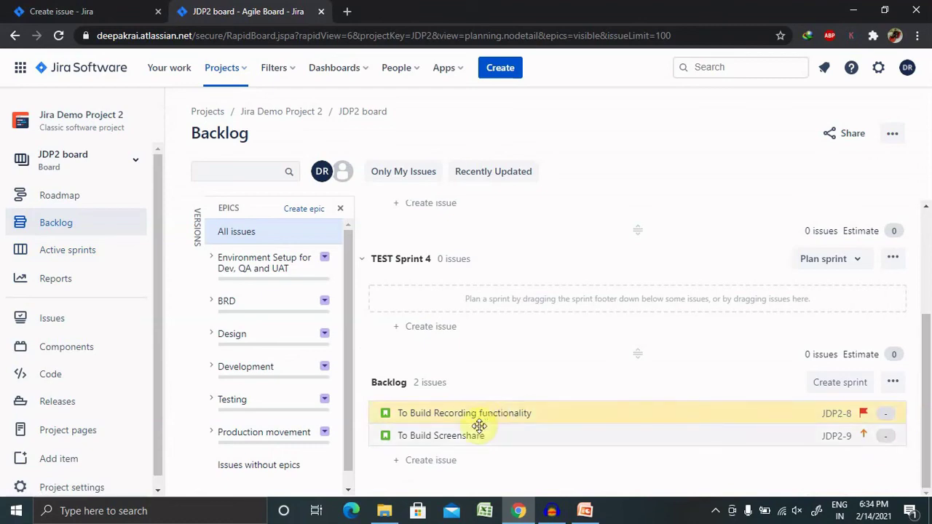
pyautogui.moveTo(485, 413); pyautogui.dragTo(495, 295)
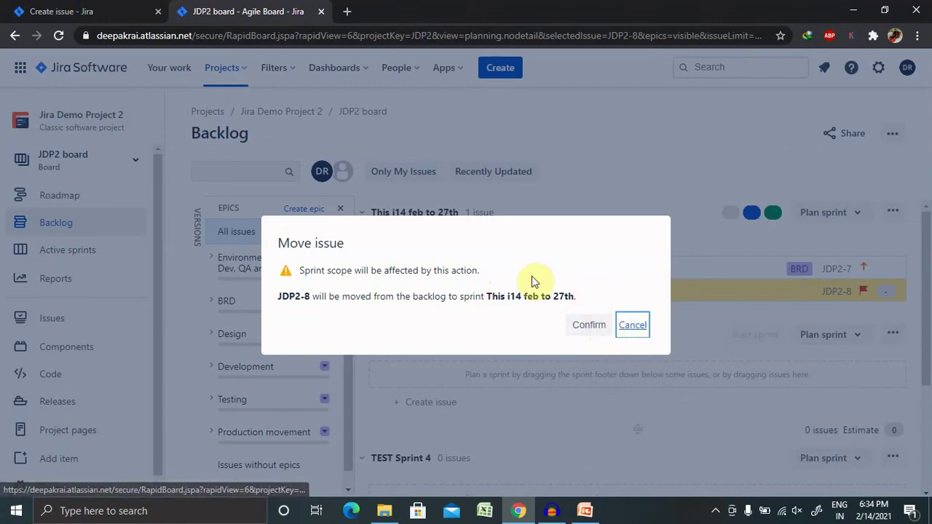
pyautogui.click(579, 328)
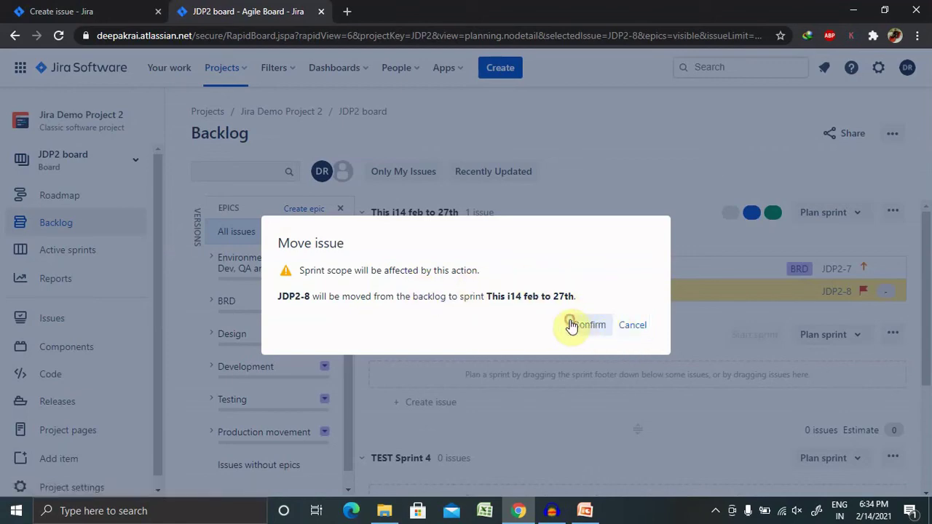
# Step: Move JDP2-9 'To Build Screenshare' into TEST Sprint 3
pyautogui.moveTo(931, 269); pyautogui.dragTo(930, 361)
pyautogui.moveTo(462, 451); pyautogui.dragTo(479, 389)
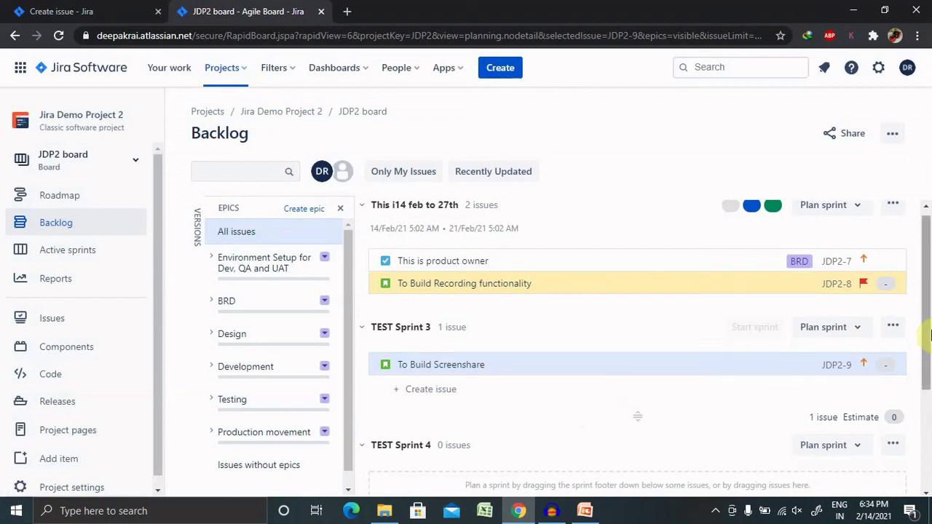
pyautogui.scroll(-1, 791, 361)
pyautogui.scroll(1, 801, 328)
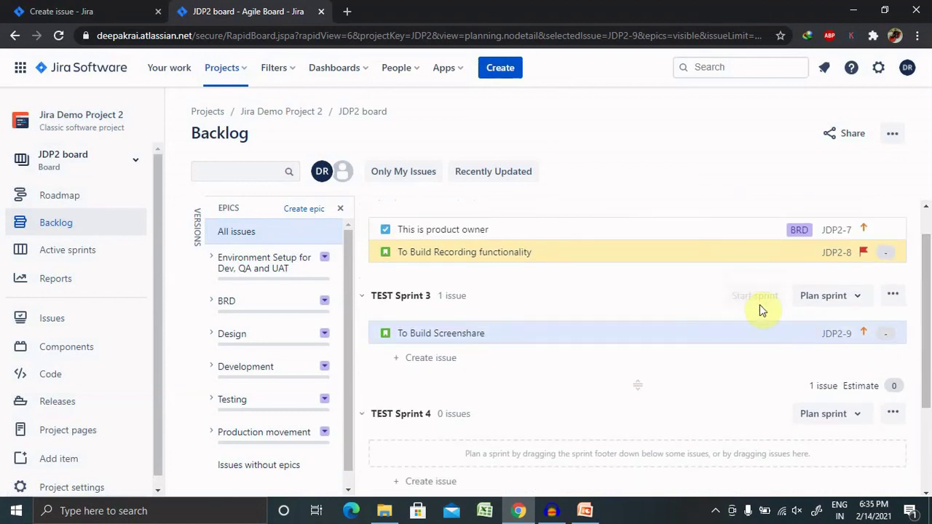
# Step: Delete TEST Sprint 3 so JDP2-9 lands in TEST Sprint 4, then select that issue
pyautogui.click(896, 298)
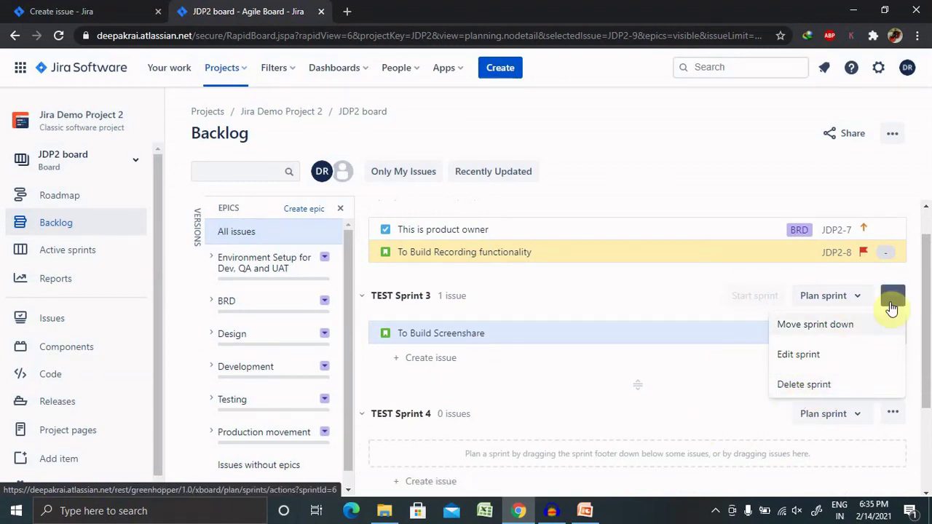
pyautogui.click(806, 388)
pyautogui.click(530, 331)
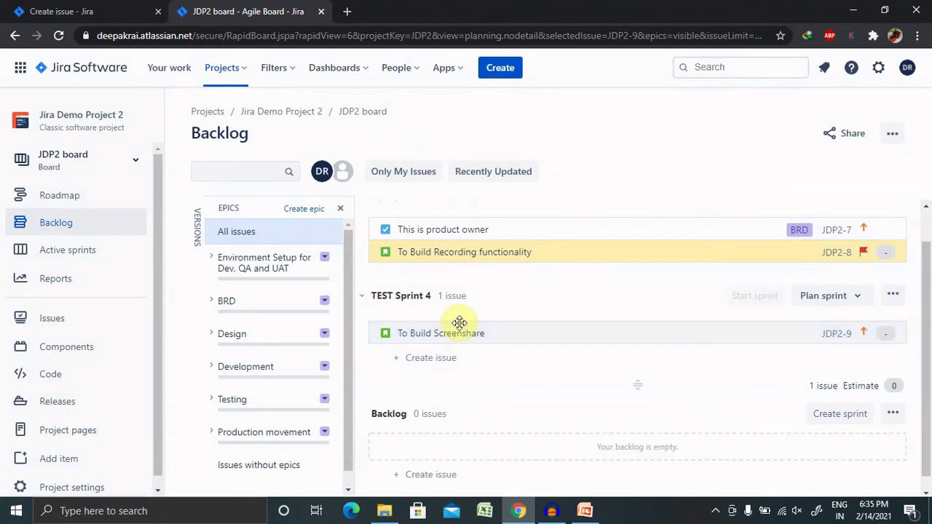
pyautogui.click(571, 329)
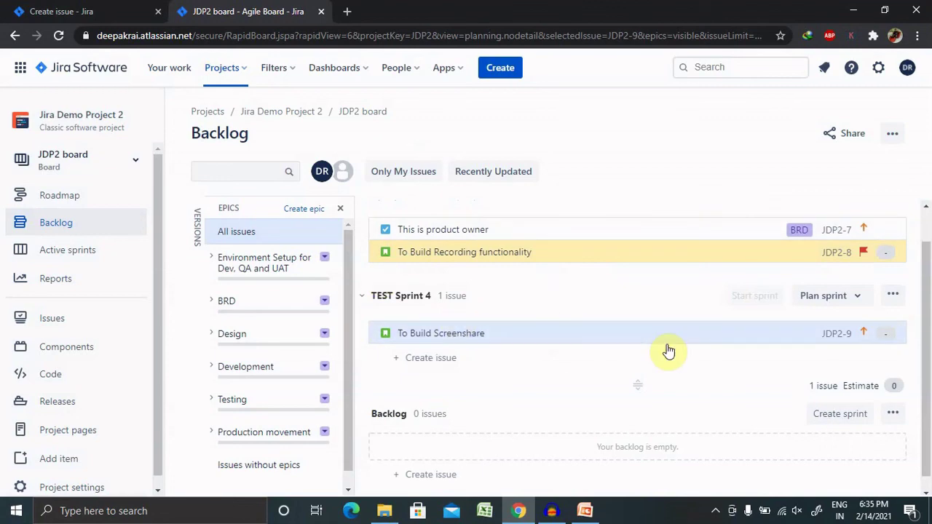
# Step: Switch to PowerPoint and show slide 3, the Thank You slide
pyautogui.click(585, 511)
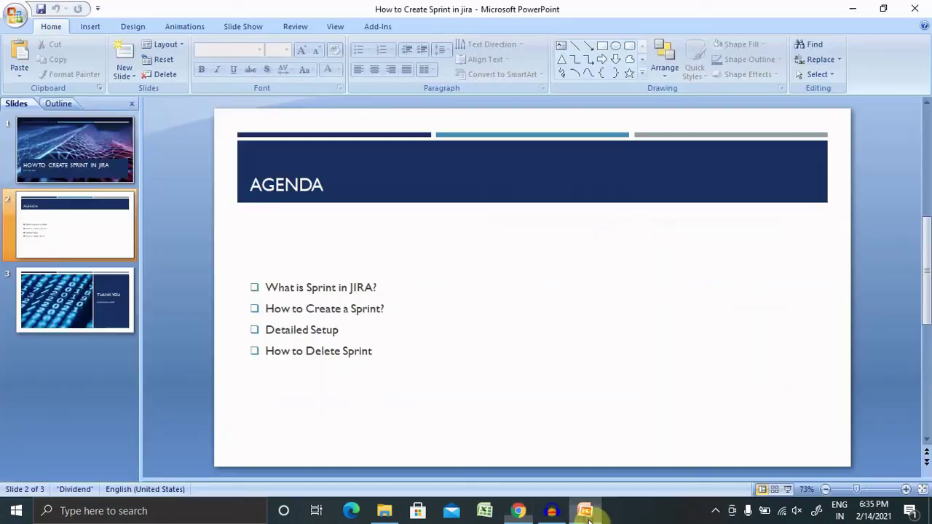
pyautogui.click(99, 315)
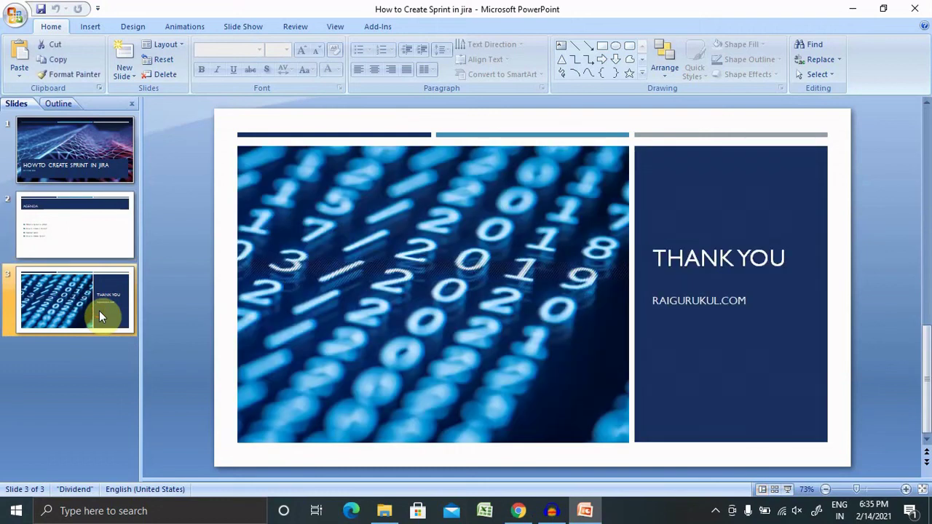